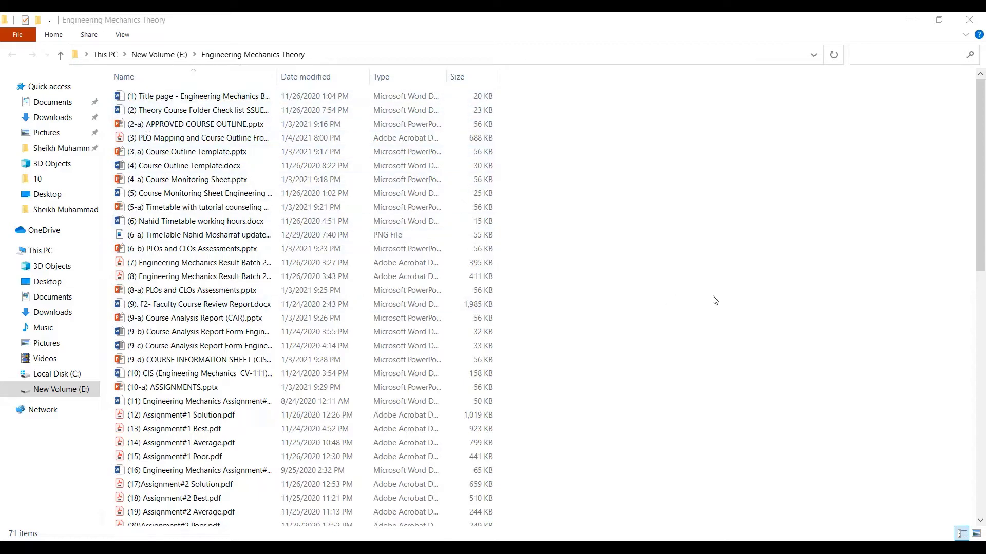
- Look through the numbered course documents in the Engineering Mechanics Theory folder, from the title page to the lecture handouts
{"action": "scroll", "coordinate": [751, 323], "scroll_direction": "down", "scroll_amount": 2}
{"action": "scroll", "coordinate": [752, 324], "scroll_direction": "down", "scroll_amount": 2}
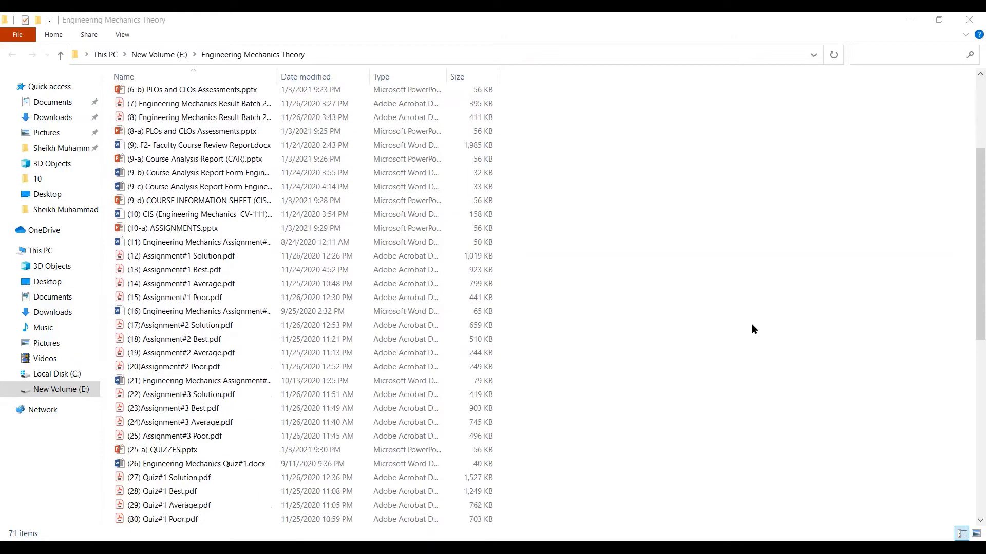
{"action": "scroll", "coordinate": [739, 343], "scroll_direction": "down", "scroll_amount": 6}
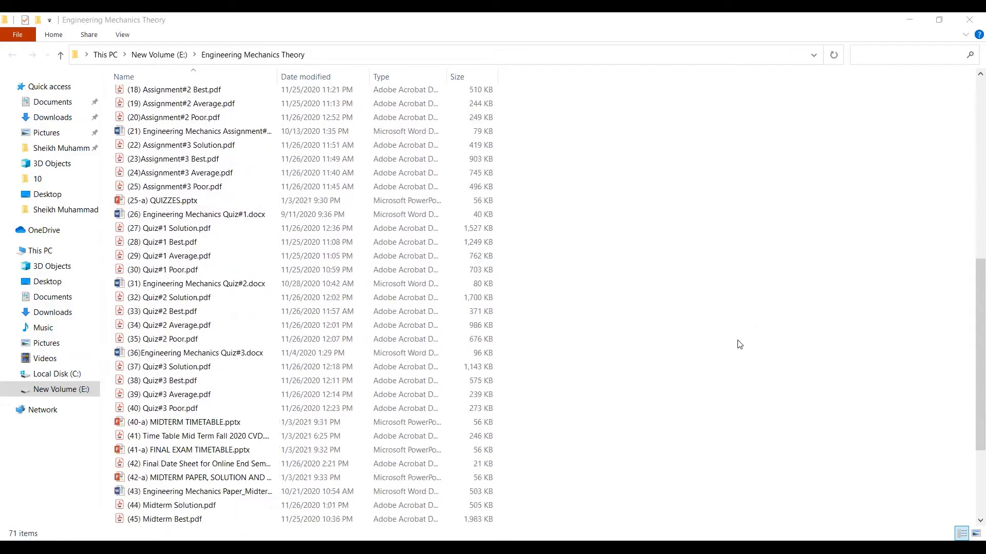
{"action": "scroll", "coordinate": [740, 344], "scroll_direction": "down", "scroll_amount": 3}
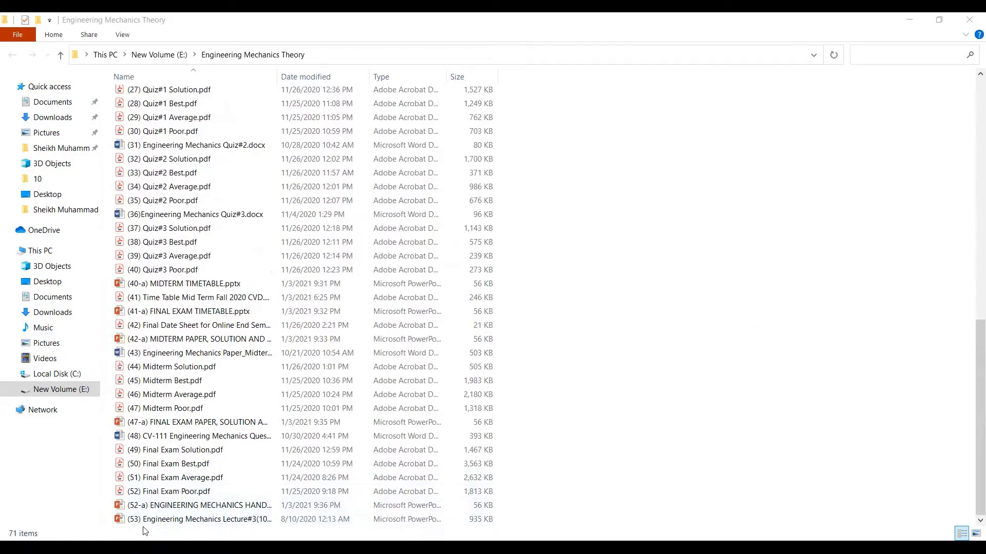
{"action": "scroll", "coordinate": [560, 444], "scroll_direction": "up", "scroll_amount": 3}
{"action": "scroll", "coordinate": [559, 440], "scroll_direction": "up", "scroll_amount": 10}
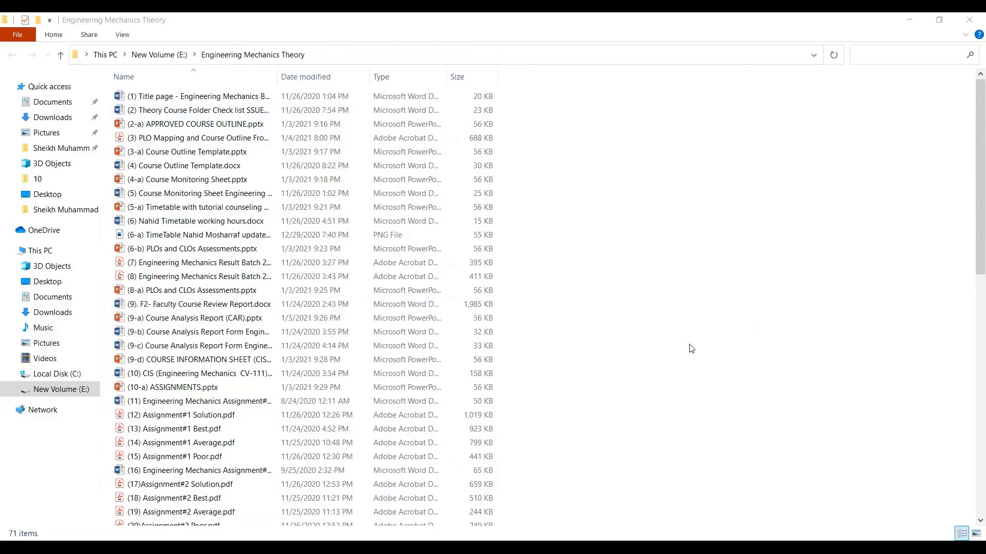
- Select all files in the Engineering Mechanics Theory folder and start combining them with Nitro Pro
{"action": "left_click", "coordinate": [586, 168]}
{"action": "key", "text": "ctrl+a"}
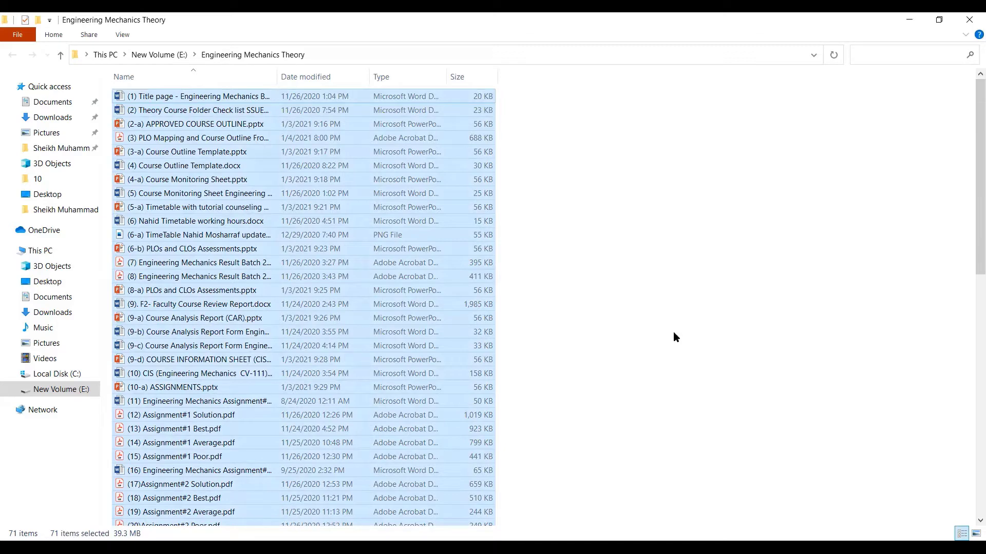
{"action": "scroll", "coordinate": [673, 333], "scroll_direction": "down", "scroll_amount": 13}
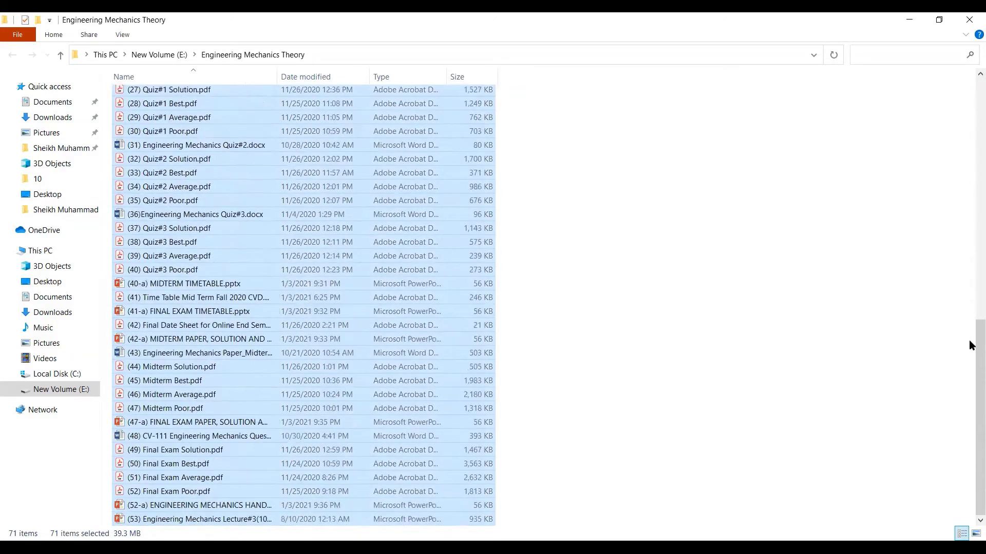
{"action": "left_click_drag", "start_coordinate": [969, 366], "coordinate": [969, 139]}
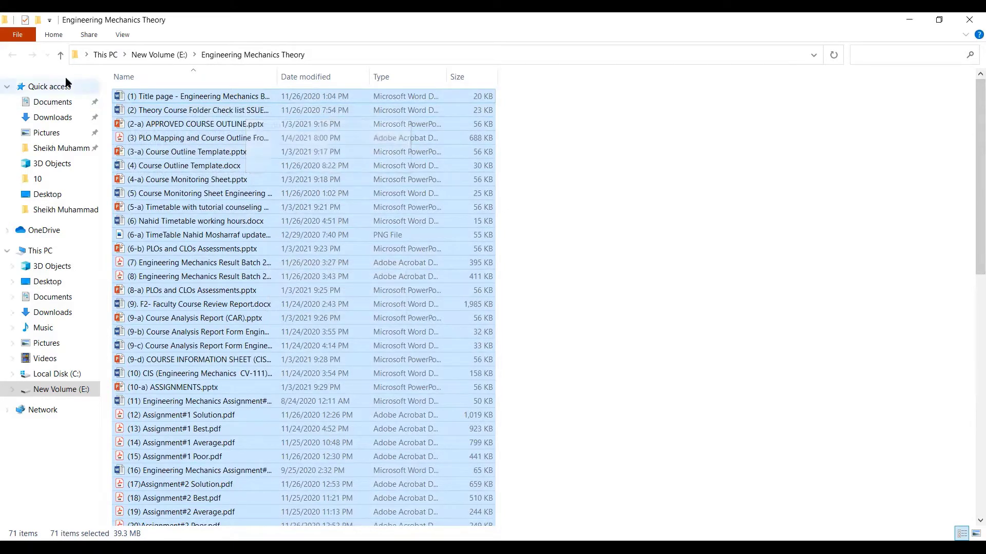
{"action": "right_click", "coordinate": [217, 96]}
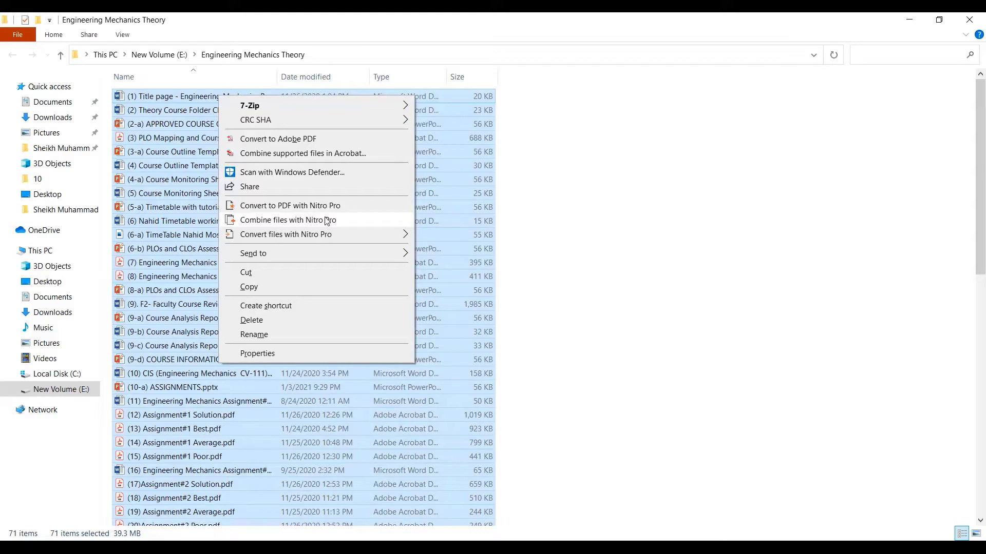
{"action": "left_click", "coordinate": [892, 17]}
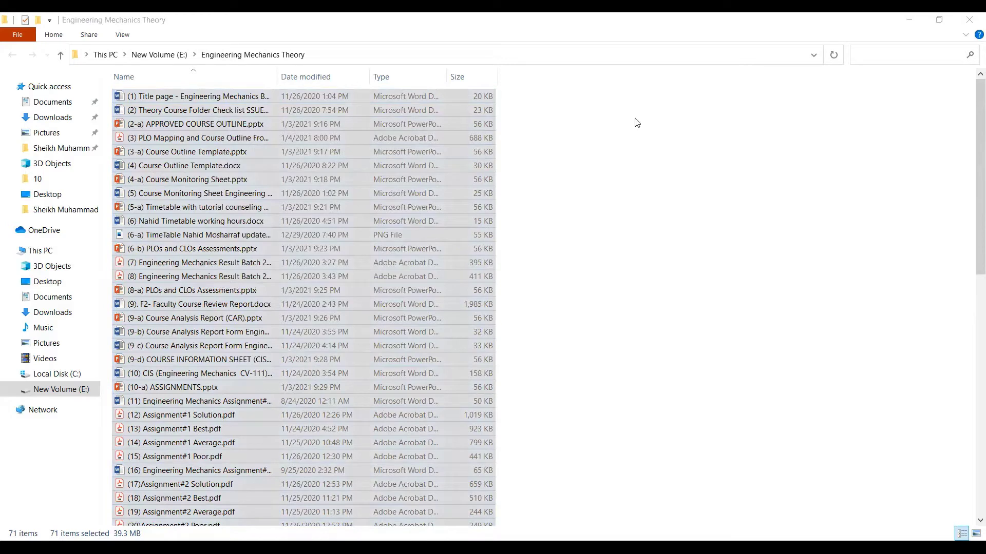
{"action": "right_click", "coordinate": [266, 98]}
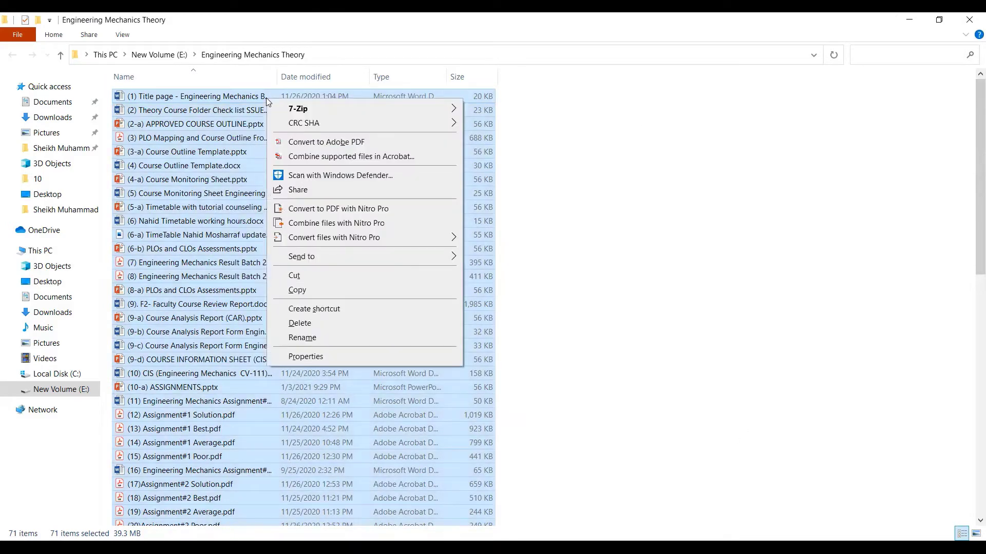
{"action": "left_click", "coordinate": [376, 222]}
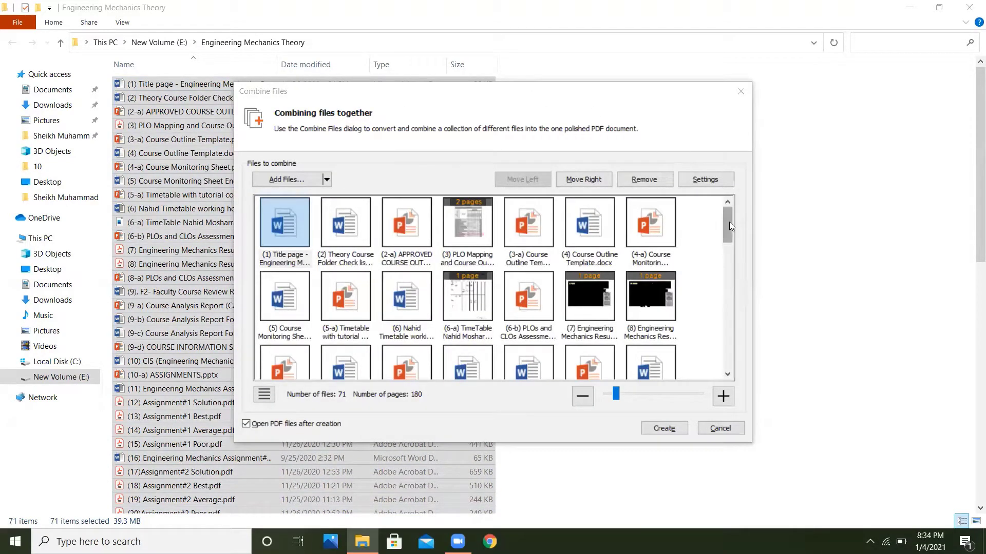
- Review the order of the files to combine, and create the merged PDF on the Desktop as "Course File Engineering Mechanics Fall 2020"
{"action": "mouse_move", "coordinate": [729, 226]}
{"action": "left_mouse_down"}
{"action": "mouse_move", "coordinate": [732, 350]}
{"action": "mouse_move", "coordinate": [738, 212]}
{"action": "left_mouse_up"}
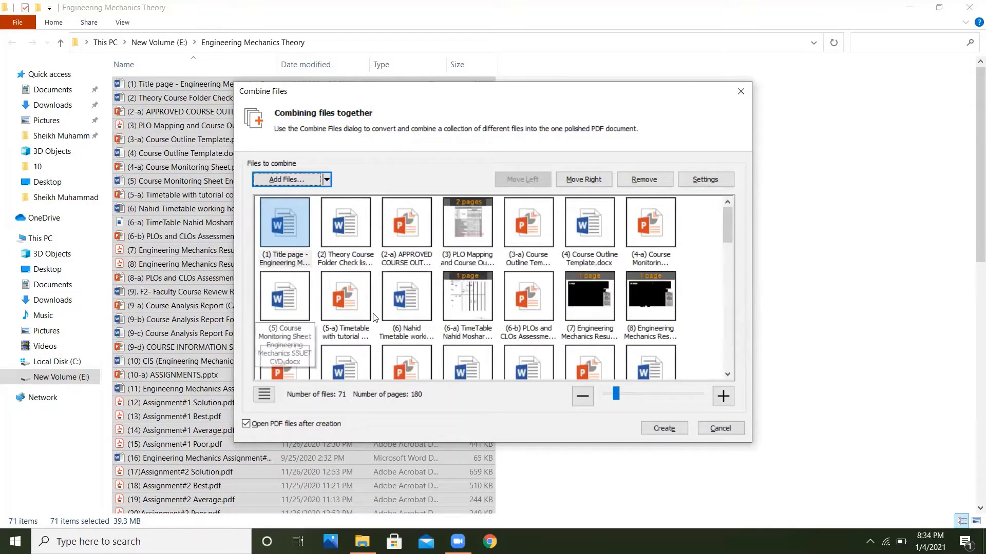
{"action": "left_click_drag", "start_coordinate": [733, 235], "coordinate": [729, 357]}
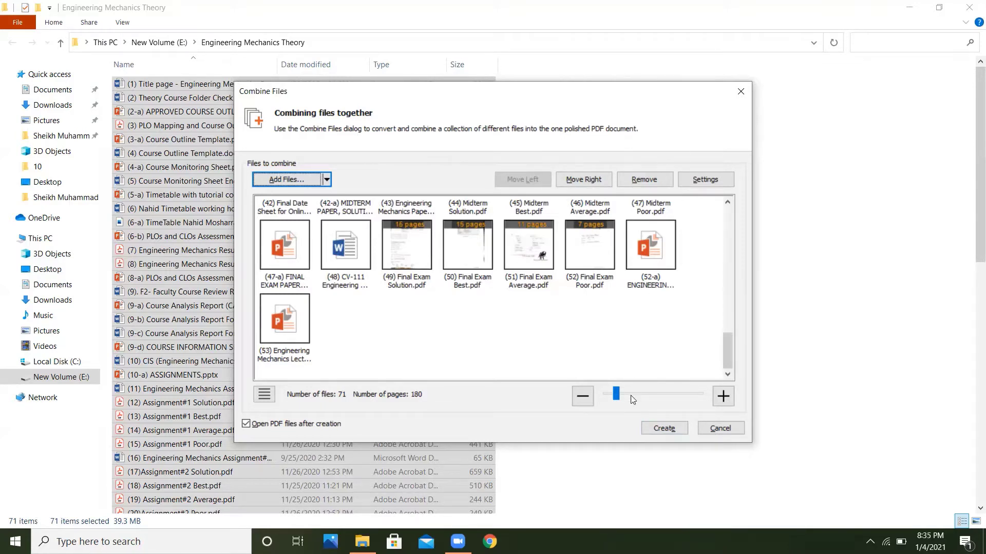
{"action": "left_click", "coordinate": [674, 432]}
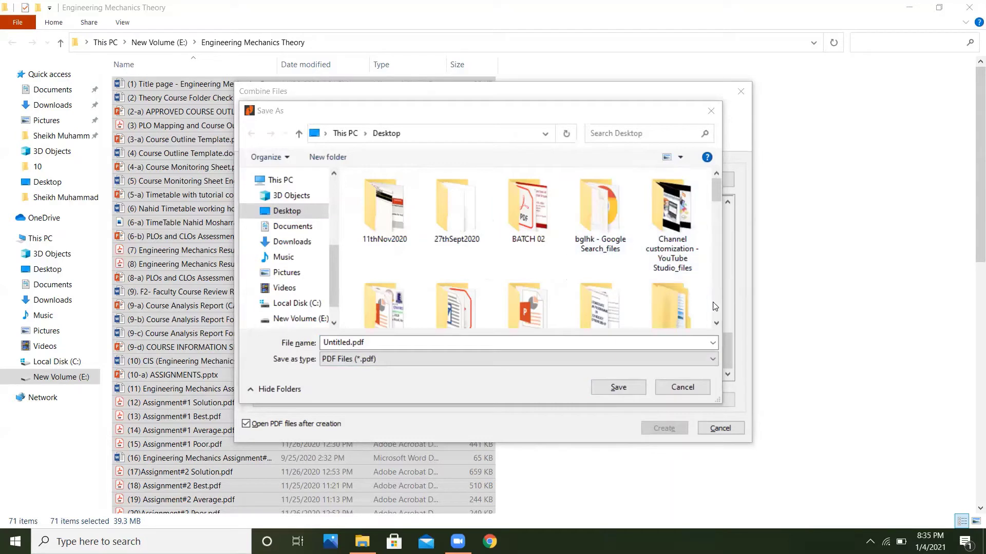
{"action": "left_click", "coordinate": [376, 345]}
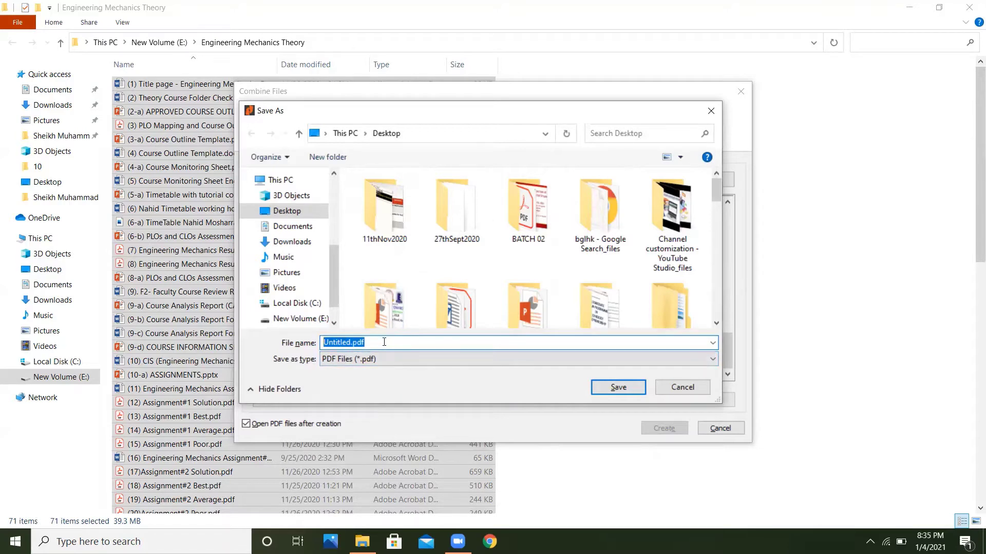
{"action": "type", "text": "Course File Engineering Mechanics Fall 2020"}
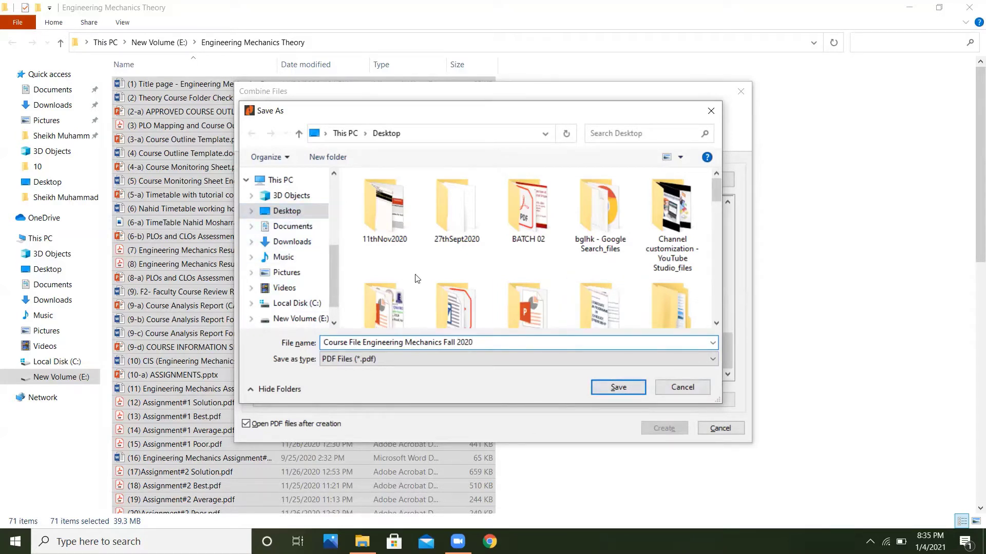
{"action": "left_click", "coordinate": [616, 389]}
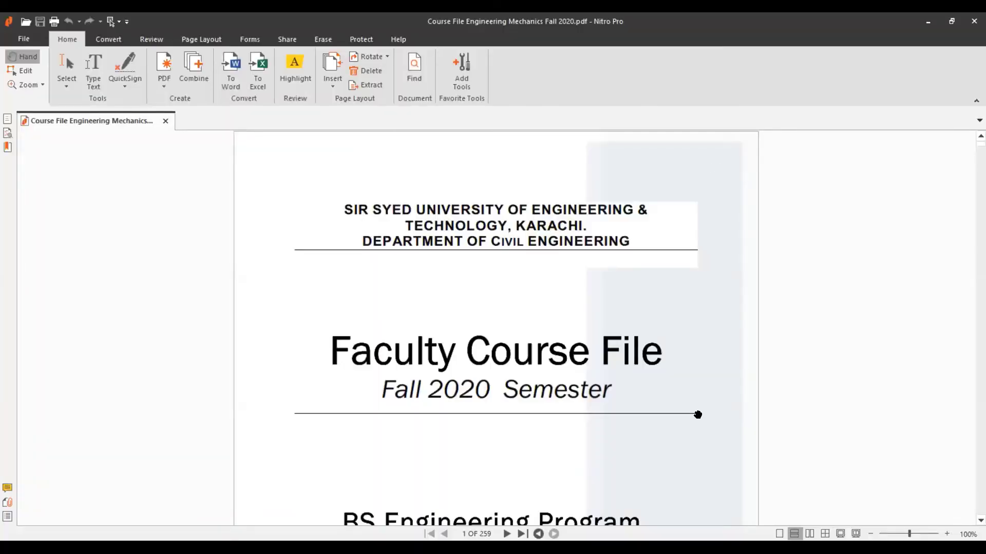
- Examine the combined course file PDF from the title page through the outlines, monitoring sheets and reports to the last page
{"action": "scroll", "coordinate": [698, 410], "scroll_direction": "down", "scroll_amount": 15}
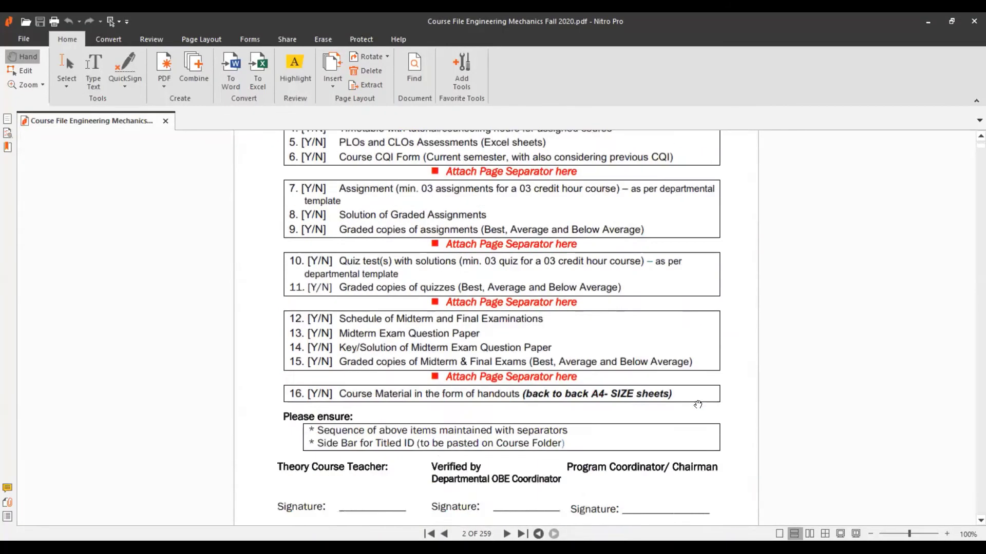
{"action": "scroll", "coordinate": [697, 404], "scroll_direction": "down", "scroll_amount": 15}
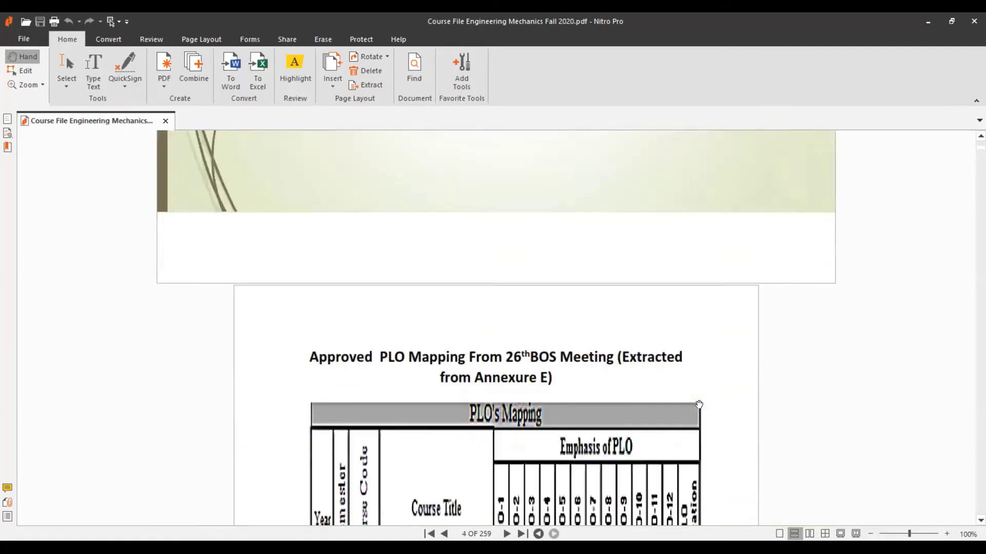
{"action": "scroll", "coordinate": [699, 404], "scroll_direction": "down", "scroll_amount": 15}
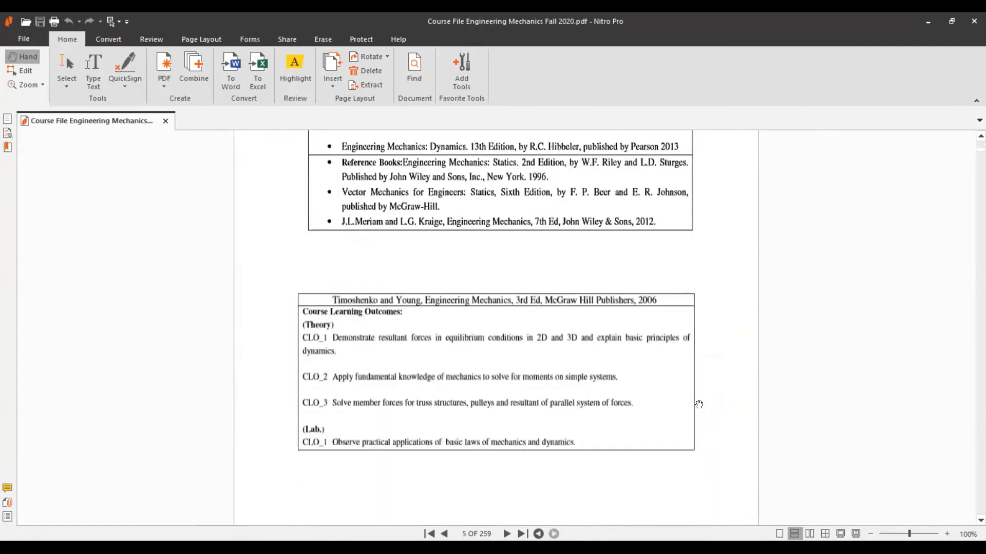
{"action": "scroll", "coordinate": [699, 405], "scroll_direction": "down", "scroll_amount": 15}
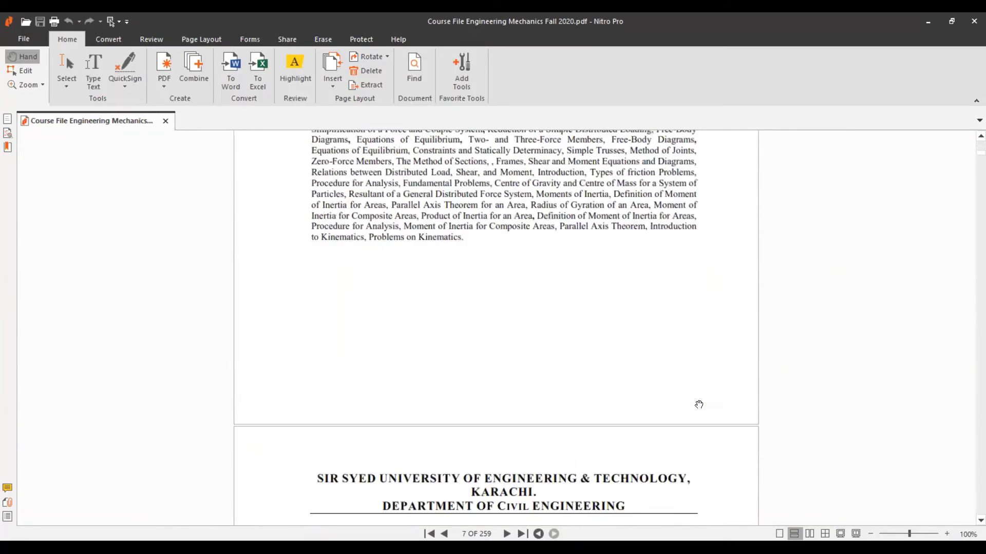
{"action": "scroll", "coordinate": [699, 405], "scroll_direction": "down", "scroll_amount": 12}
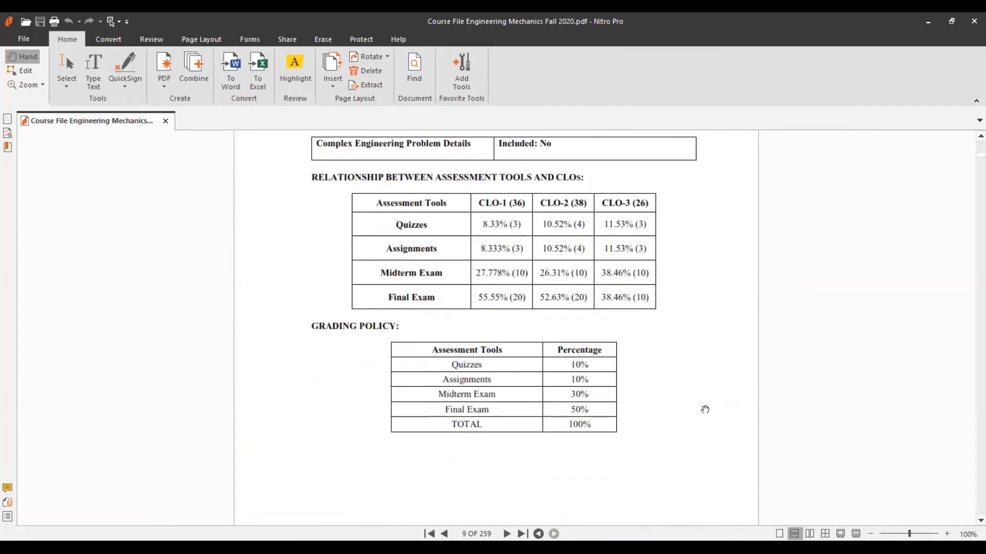
{"action": "scroll", "coordinate": [705, 410], "scroll_direction": "down", "scroll_amount": 12}
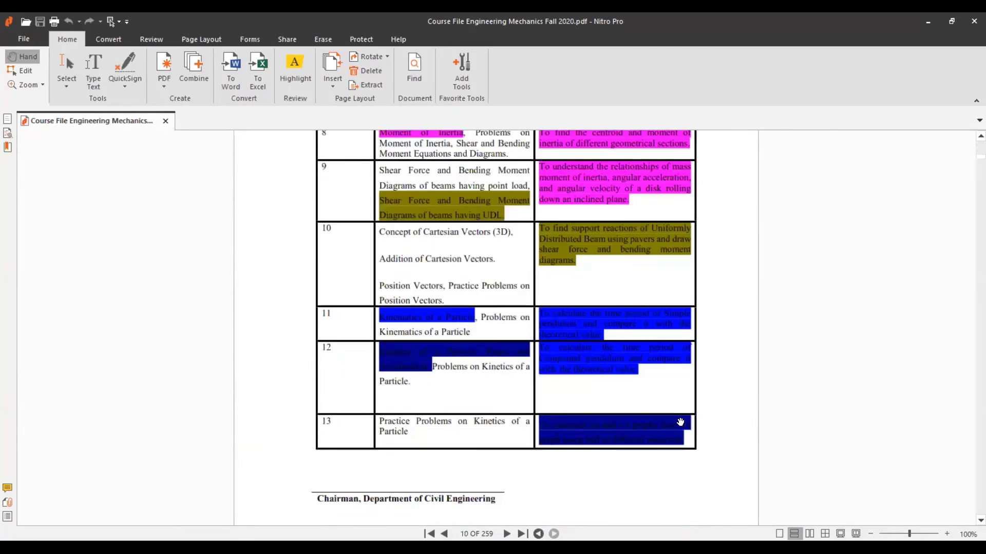
{"action": "scroll", "coordinate": [681, 422], "scroll_direction": "down", "scroll_amount": 15}
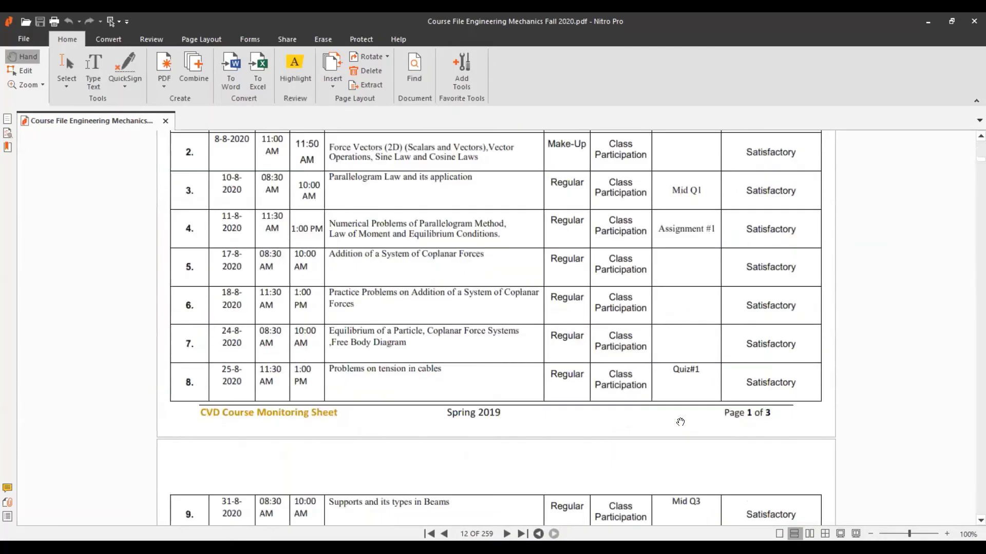
{"action": "scroll", "coordinate": [681, 422], "scroll_direction": "down", "scroll_amount": 15}
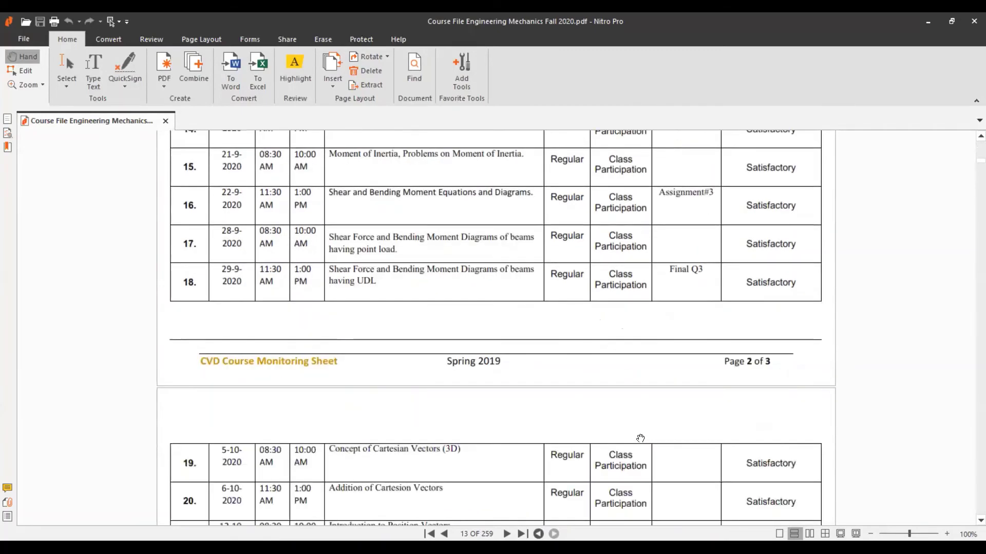
{"action": "scroll", "coordinate": [640, 439], "scroll_direction": "down", "scroll_amount": 8}
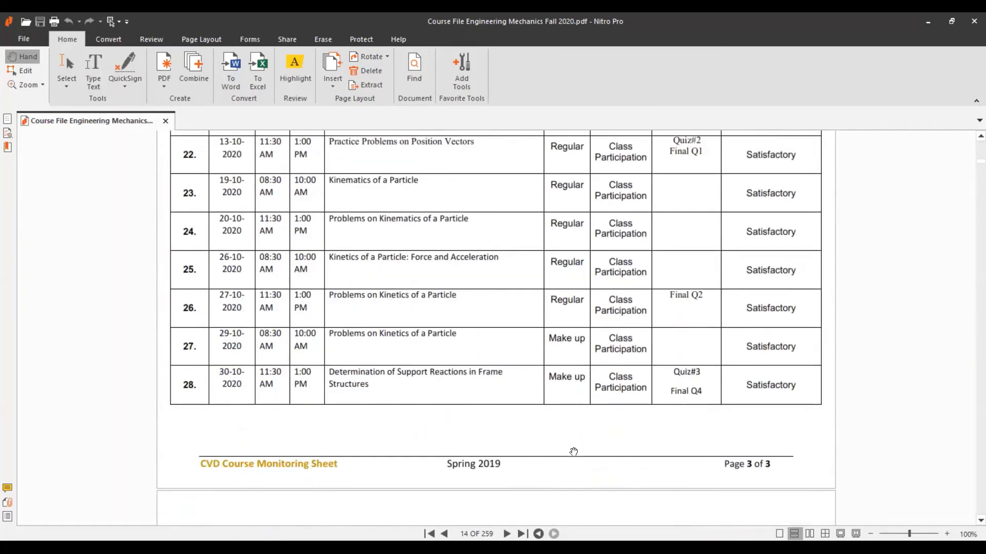
{"action": "scroll", "coordinate": [573, 452], "scroll_direction": "down", "scroll_amount": 15}
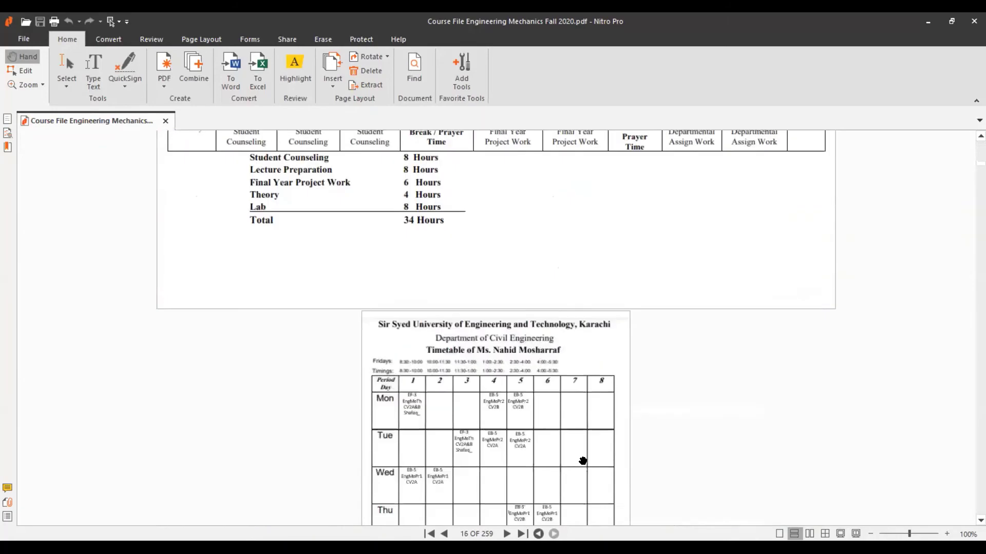
{"action": "scroll", "coordinate": [582, 461], "scroll_direction": "down", "scroll_amount": 15}
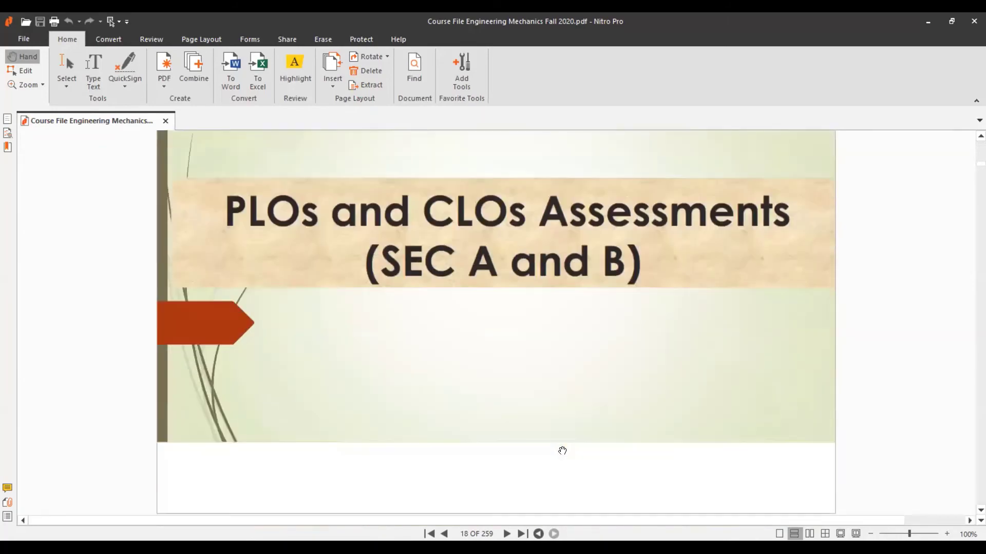
{"action": "scroll", "coordinate": [563, 451], "scroll_direction": "down", "scroll_amount": 12}
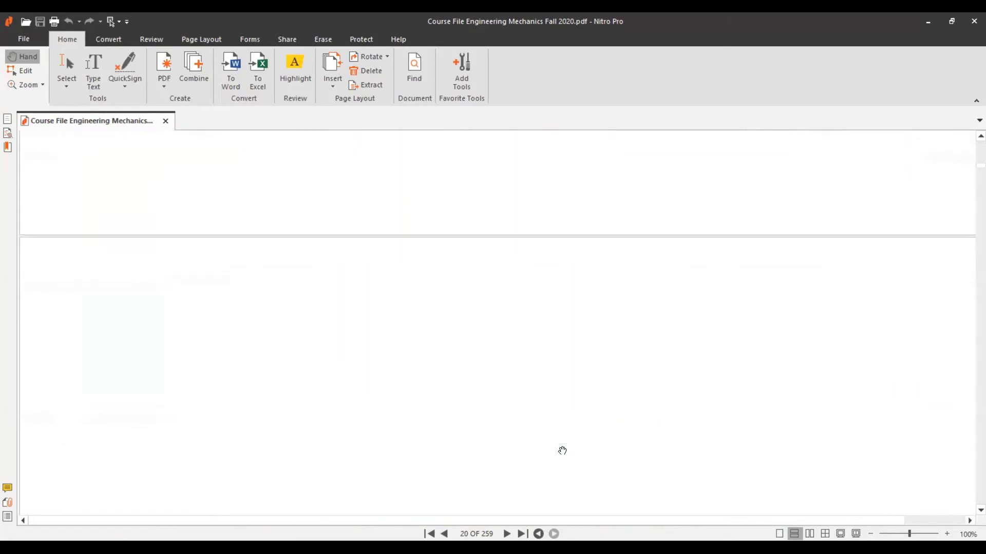
{"action": "scroll", "coordinate": [562, 451], "scroll_direction": "down", "scroll_amount": 10}
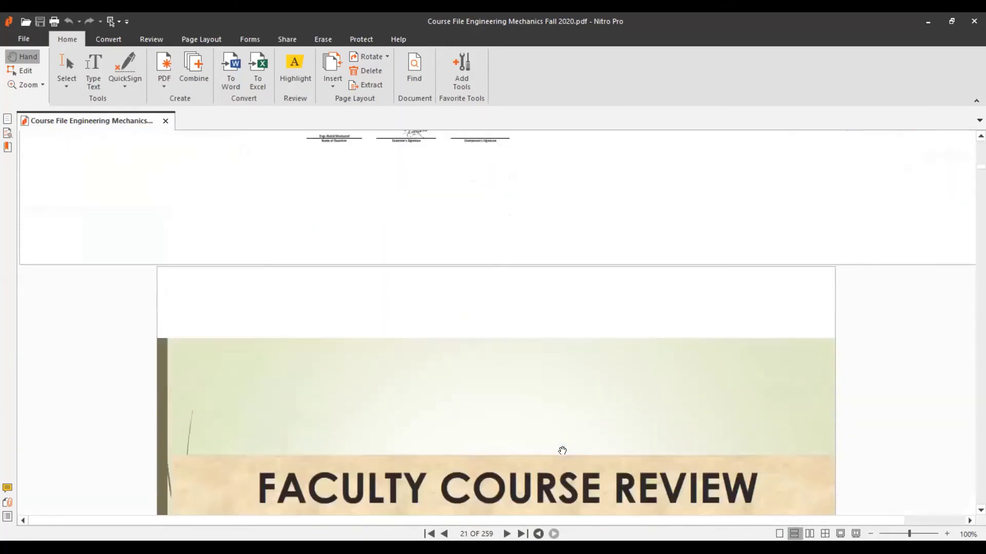
{"action": "scroll", "coordinate": [563, 451], "scroll_direction": "down", "scroll_amount": 12}
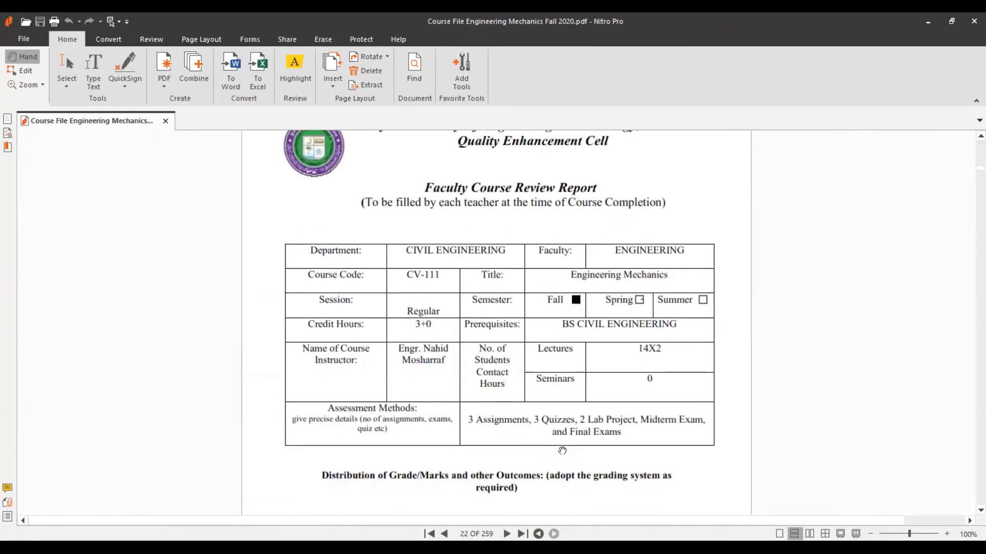
{"action": "scroll", "coordinate": [562, 451], "scroll_direction": "down", "scroll_amount": 12}
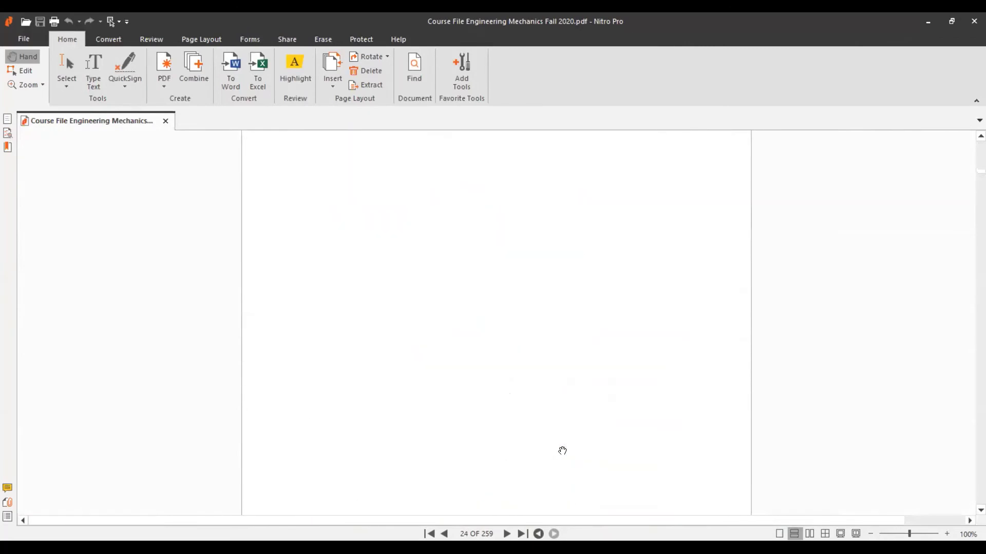
{"action": "scroll", "coordinate": [562, 451], "scroll_direction": "down", "scroll_amount": 12}
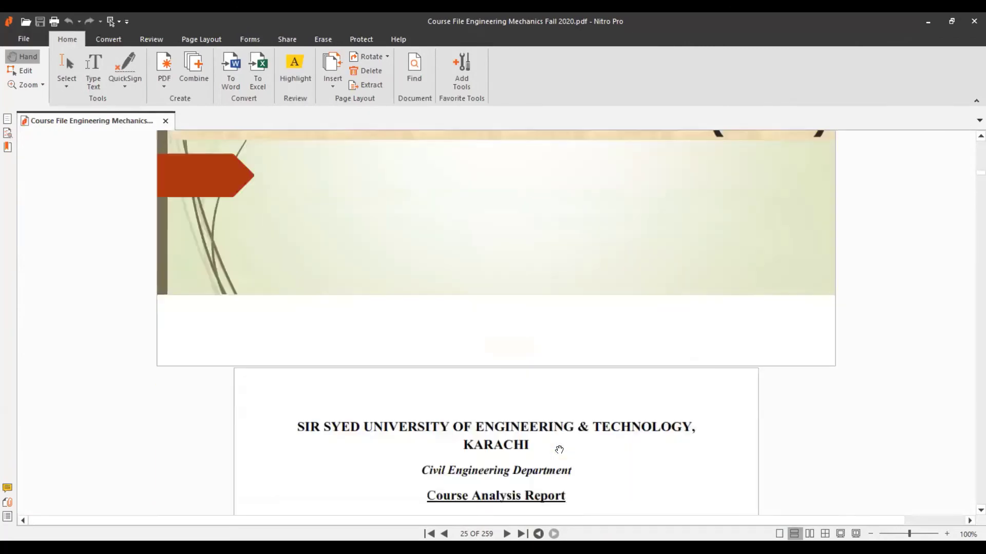
{"action": "scroll", "coordinate": [560, 449], "scroll_direction": "down", "scroll_amount": 3}
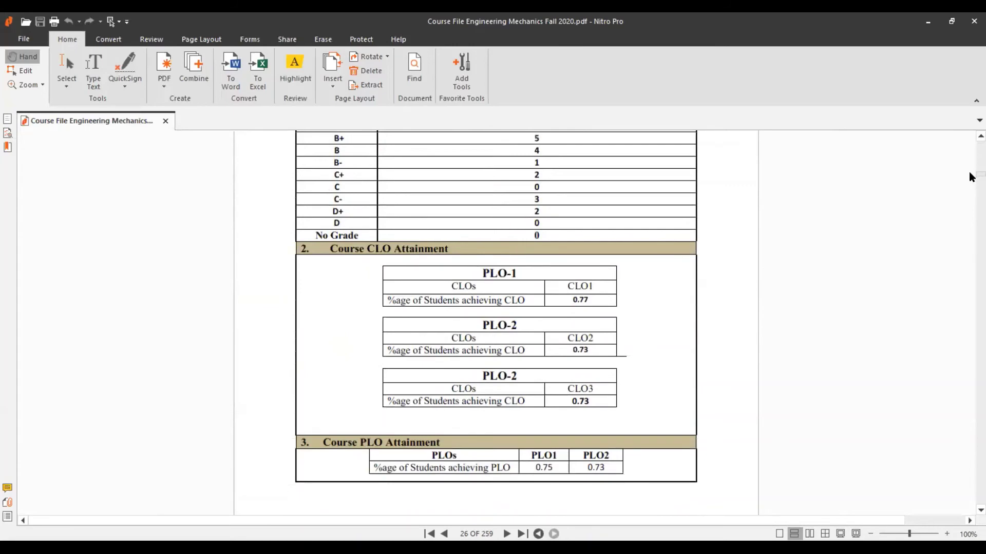
{"action": "left_click_drag", "start_coordinate": [972, 182], "coordinate": [970, 514]}
{"action": "scroll", "coordinate": [810, 409], "scroll_direction": "up", "scroll_amount": 15}
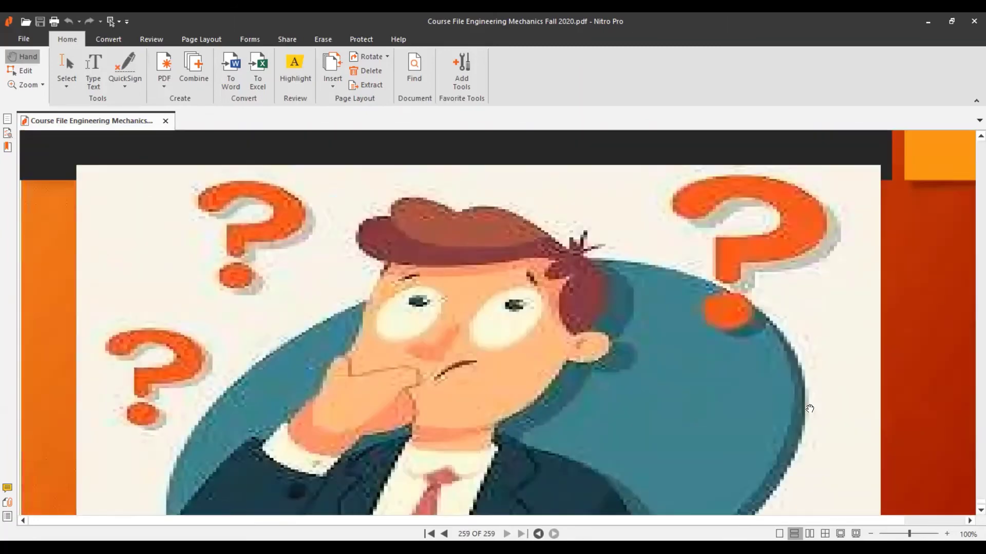
- Open "Course File Engineering Mechanics Fall 2020.pdf" from the Desktop in Adobe Acrobat Reader and check its first pages at 100% zoom, through the PLO mapping
{"action": "scroll", "coordinate": [814, 381], "scroll_direction": "up", "scroll_amount": 12}
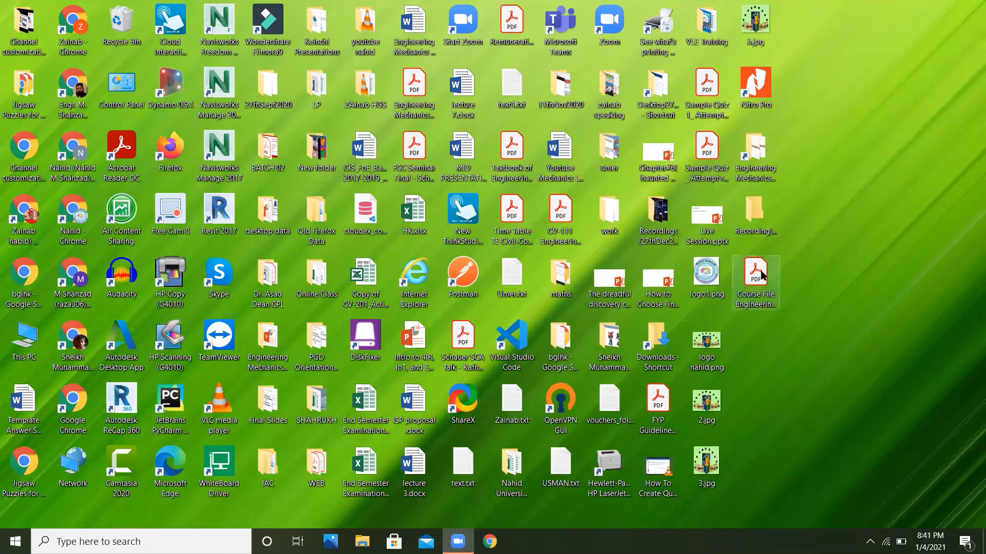
{"action": "left_click", "coordinate": [769, 305]}
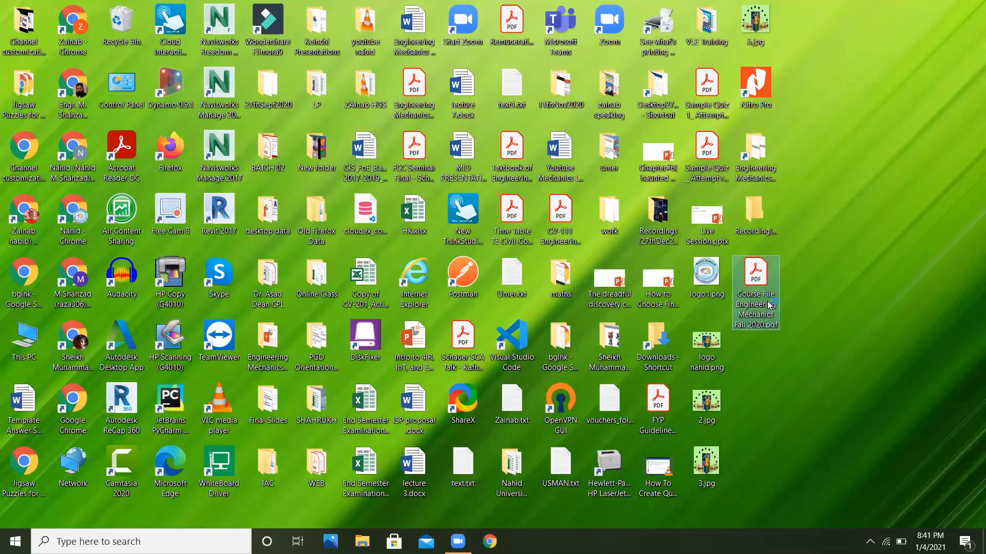
{"action": "left_click", "coordinate": [624, 64]}
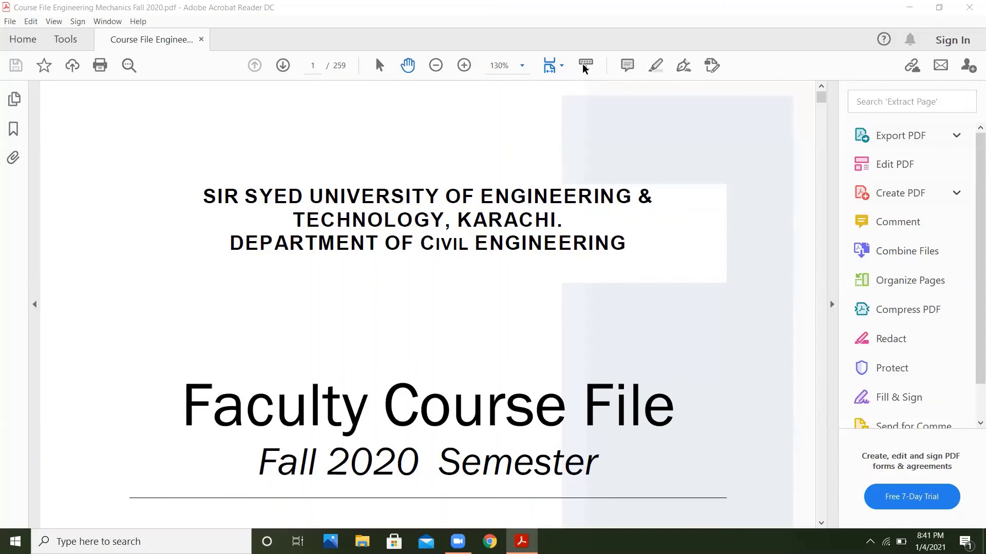
{"action": "scroll", "coordinate": [628, 401], "scroll_direction": "down", "scroll_amount": 15}
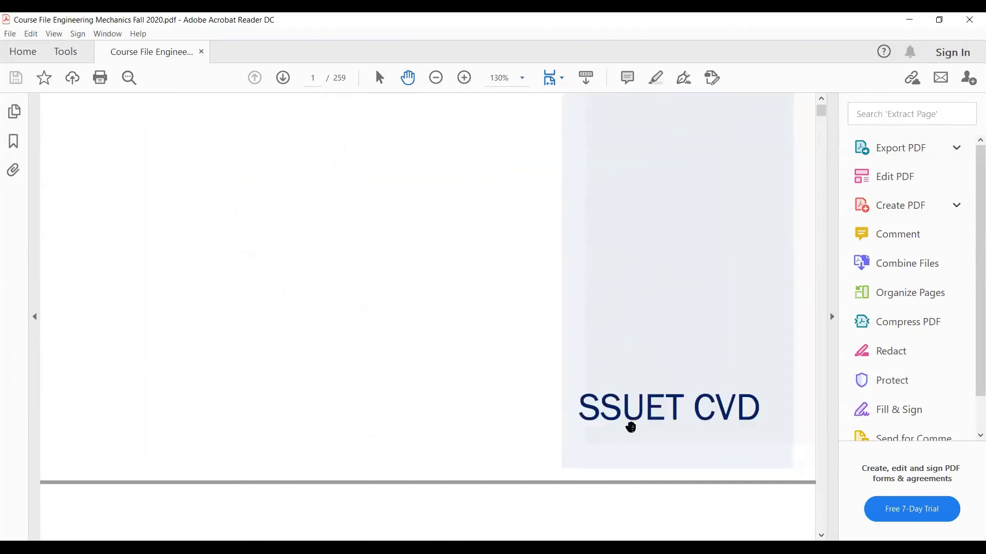
{"action": "scroll", "coordinate": [631, 425], "scroll_direction": "down", "scroll_amount": 15}
{"action": "key", "text": "ctrl+1"}
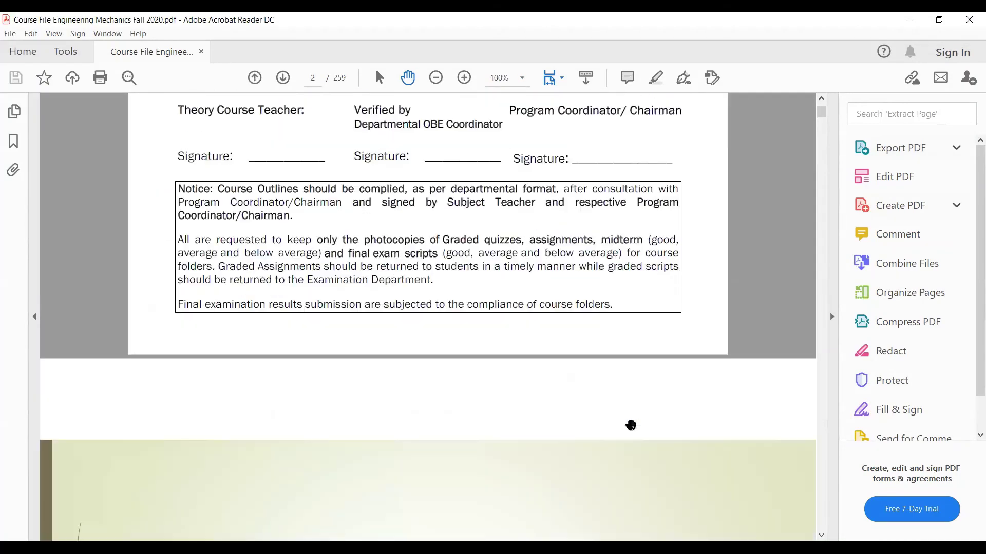
{"action": "scroll", "coordinate": [630, 425], "scroll_direction": "down", "scroll_amount": 15}
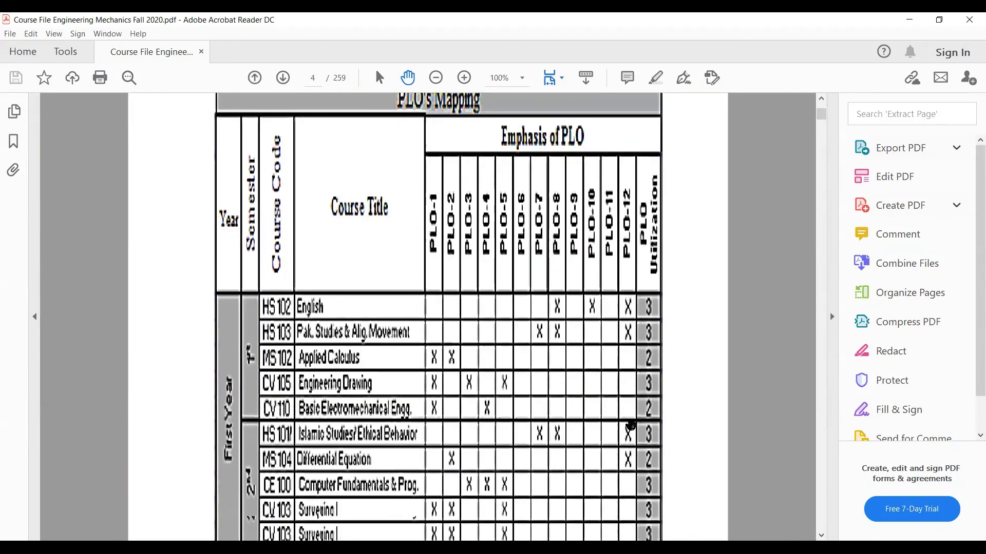